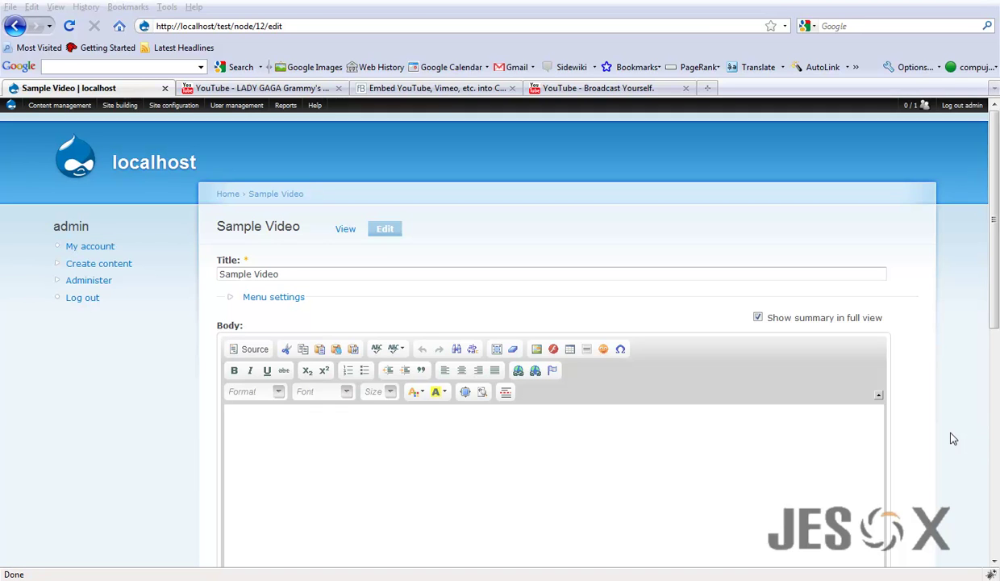
Step: Switch to the fluidByte 'Embed YouTube, Vimeo, etc. into CKEditor' article and scroll to 'So, here it is…'
{"action": "scroll", "coordinate": [917, 398], "scroll_direction": "down", "scroll_amount": 2}
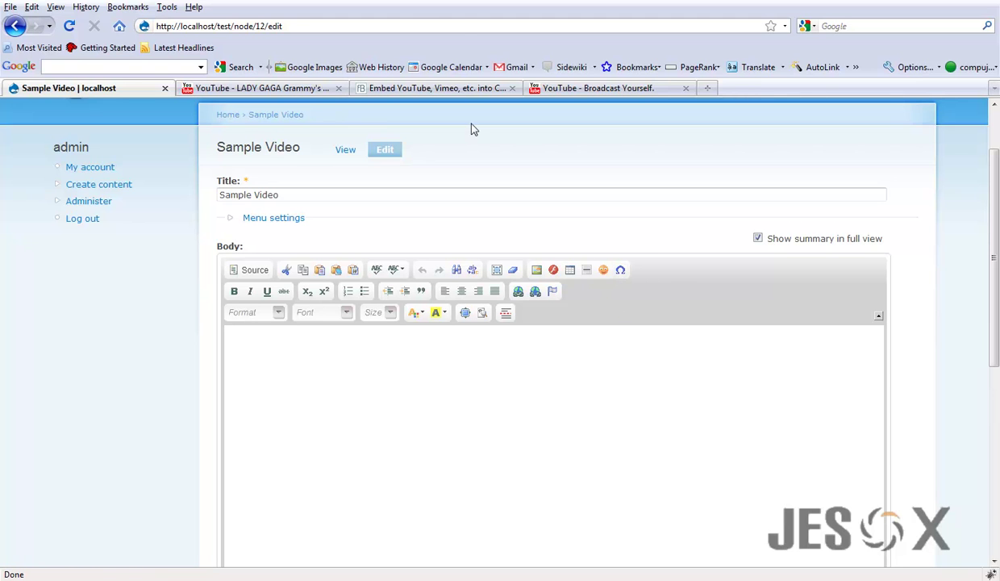
{"action": "left_click", "coordinate": [424, 90]}
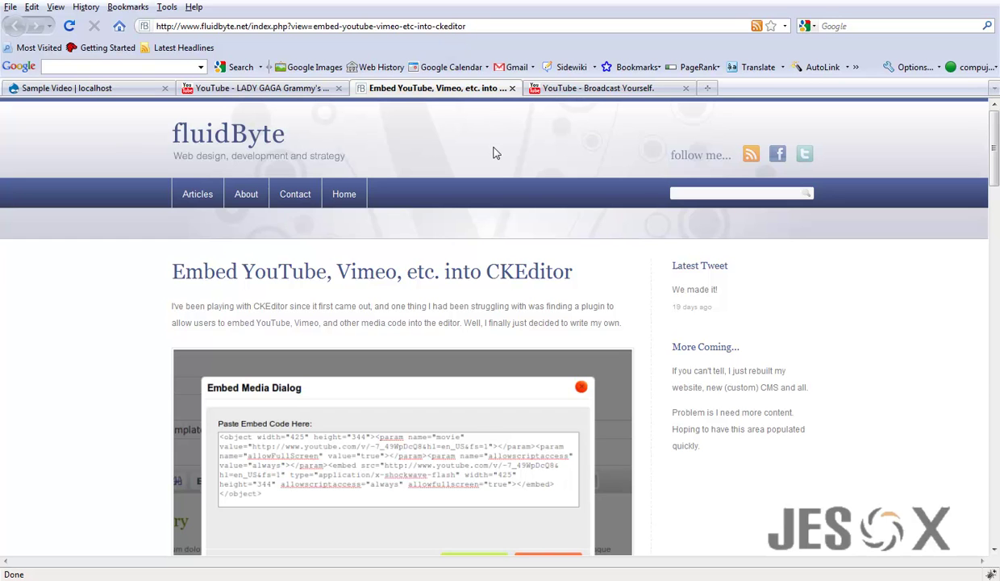
{"action": "scroll", "coordinate": [540, 183], "scroll_direction": "down", "scroll_amount": 1}
{"action": "scroll", "coordinate": [548, 185], "scroll_direction": "down", "scroll_amount": 5}
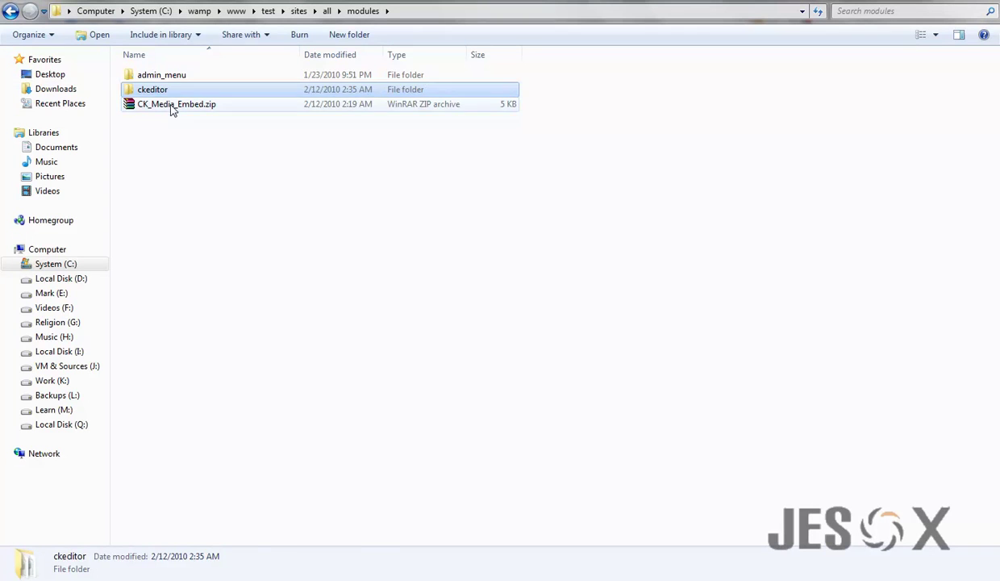
Step: Extract CK_Media_Embed.zip into ckeditor\ckeditor\plugins, replacing existing files
{"action": "left_click", "coordinate": [169, 107]}
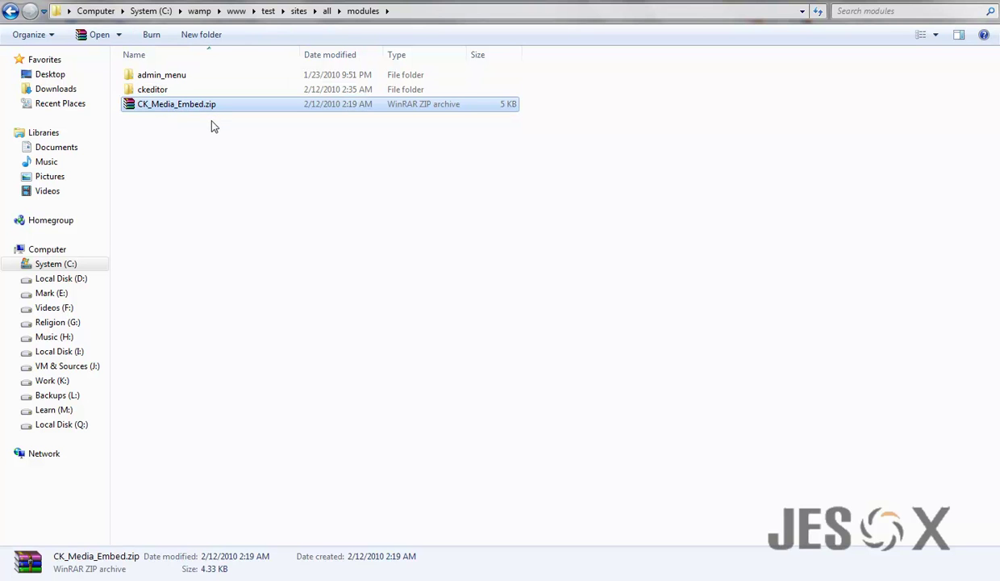
{"action": "double_click", "coordinate": [160, 94]}
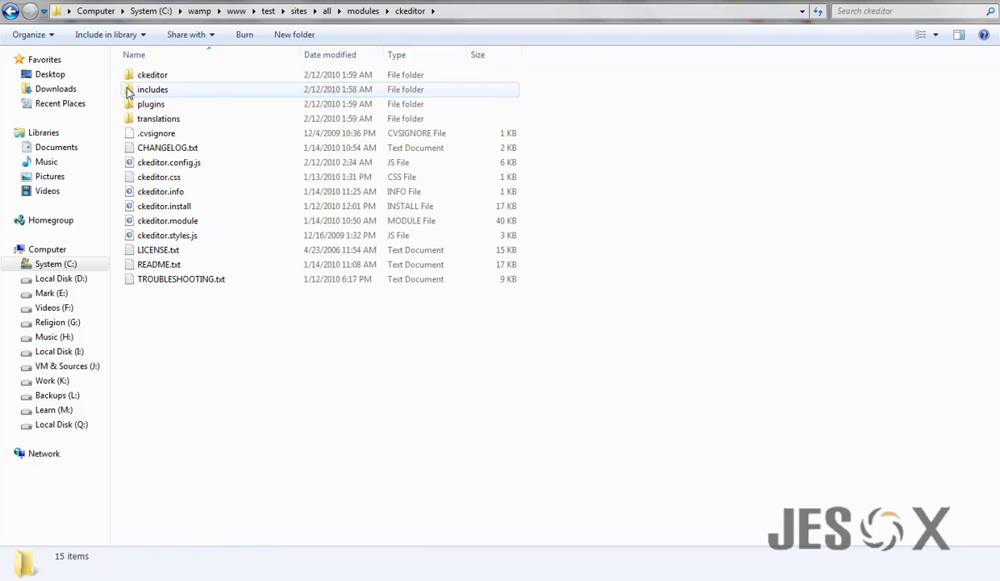
{"action": "double_click", "coordinate": [150, 76]}
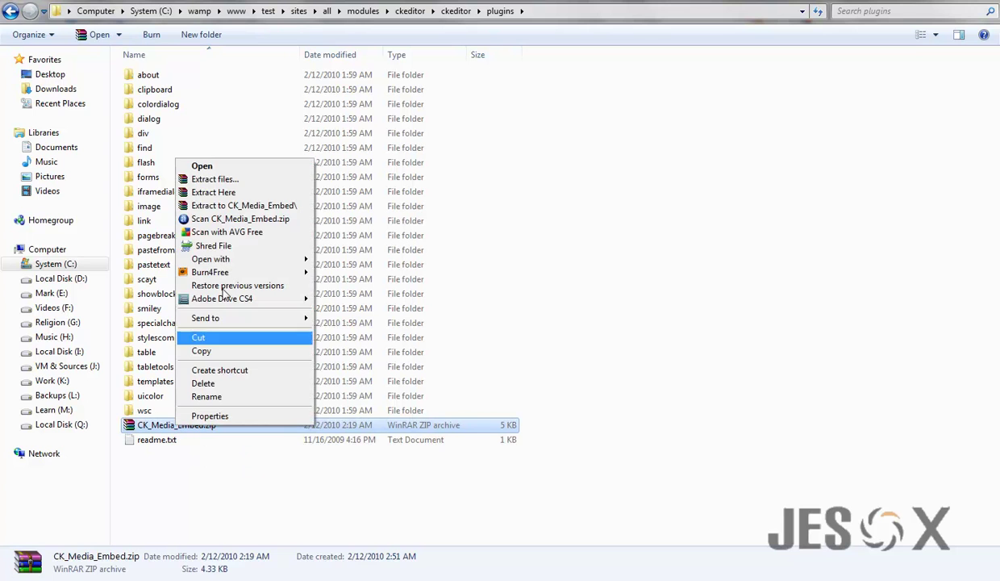
{"action": "left_click", "coordinate": [224, 193]}
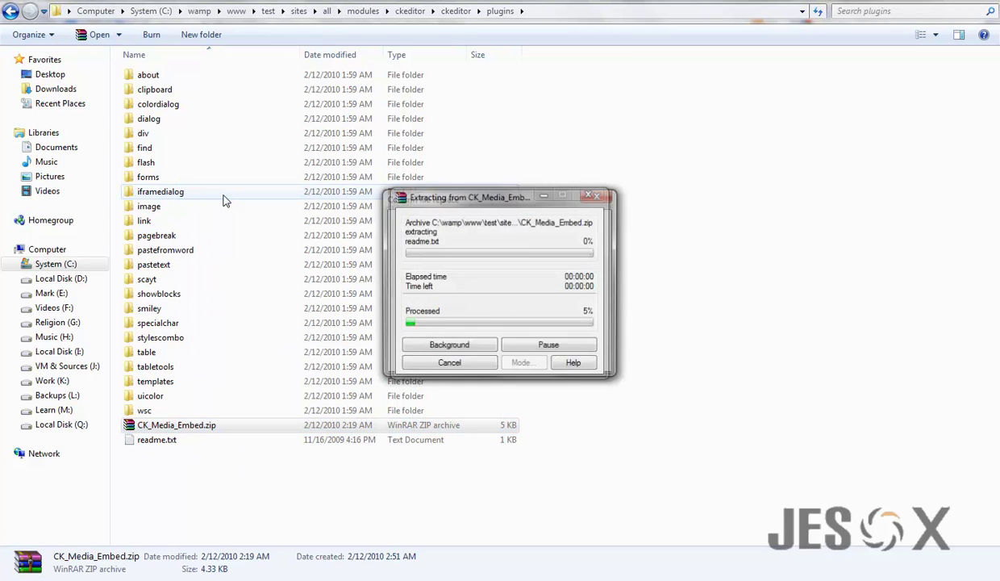
{"action": "left_click", "coordinate": [473, 346]}
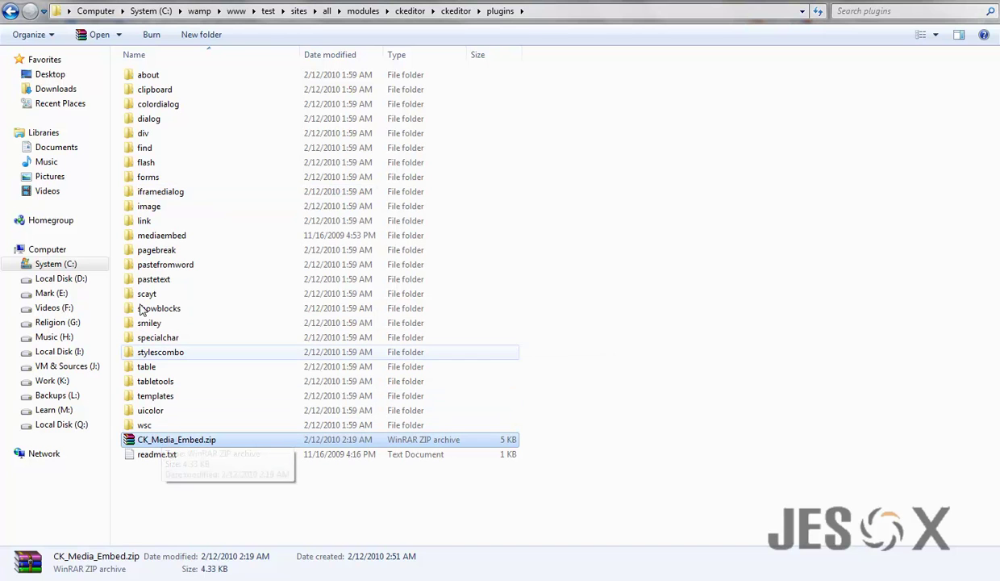
Step: Check the new mediaembed folder, then open ckeditor.config.js from the ckeditor module folder
{"action": "left_click", "coordinate": [134, 238]}
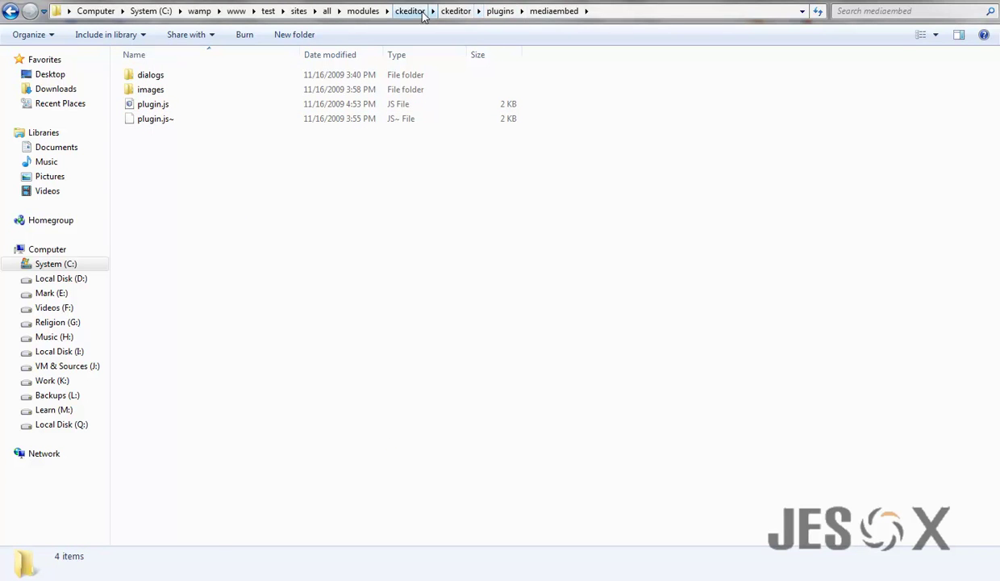
{"action": "left_click", "coordinate": [410, 13]}
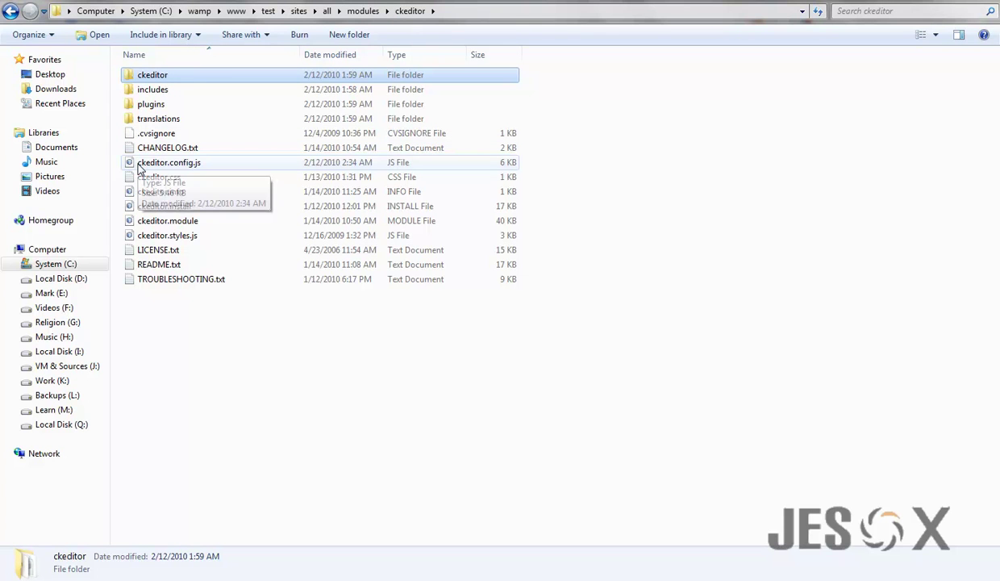
{"action": "mouse_move", "coordinate": [168, 162]}
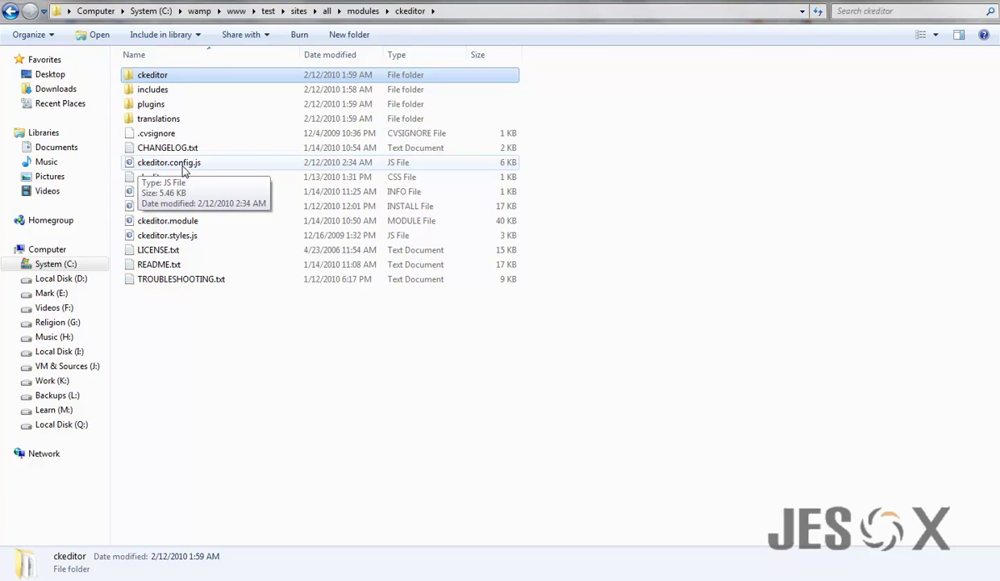
{"action": "double_click", "coordinate": [198, 168]}
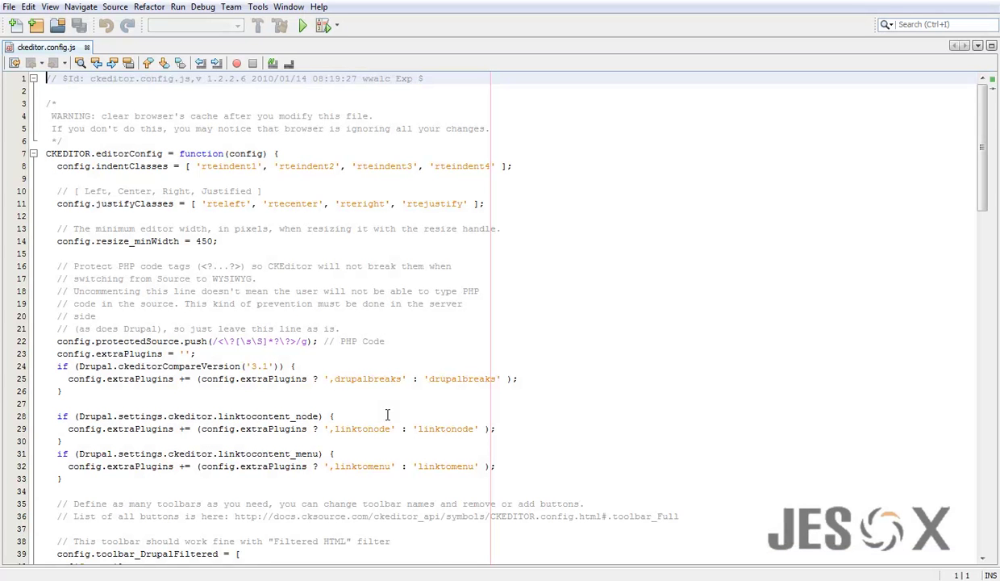
Step: Remove the // from the extraPlugins and addExternal mediaembed lines 128–129 in ckeditor.config.js
{"action": "left_click_drag", "start_coordinate": [979, 155], "coordinate": [975, 499]}
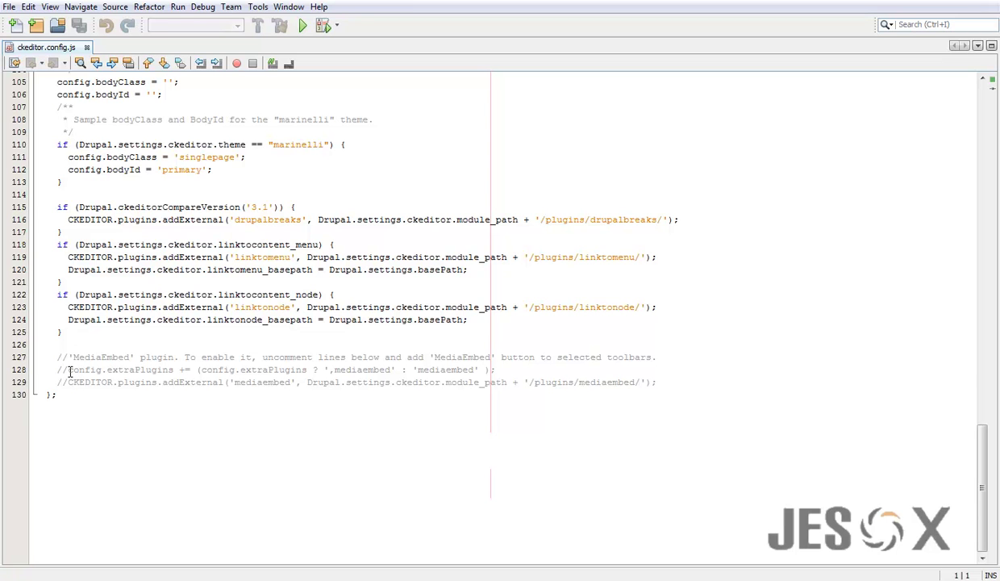
{"action": "left_click", "coordinate": [80, 371]}
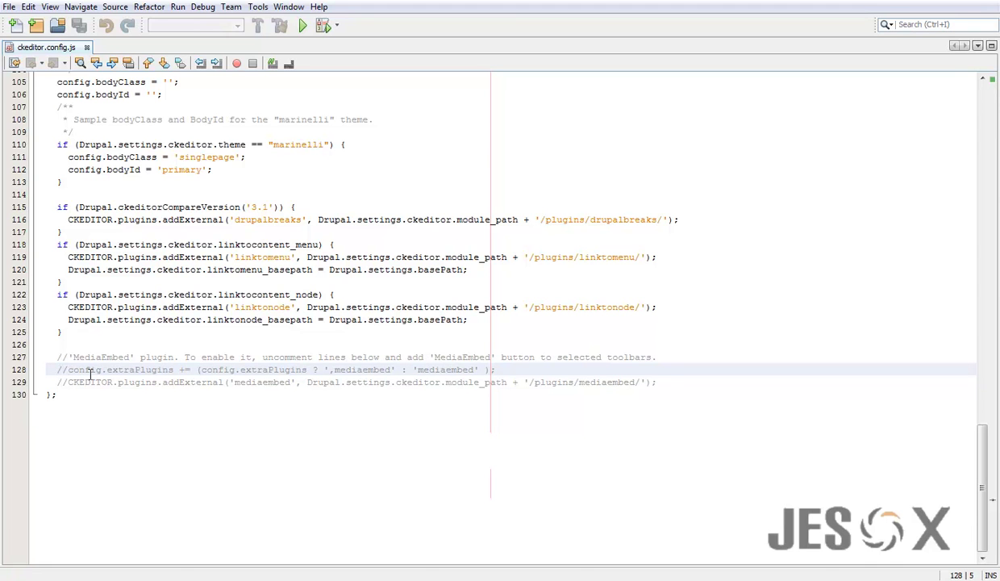
{"action": "key", "text": "Delete"}
{"action": "key", "text": "Delete"}
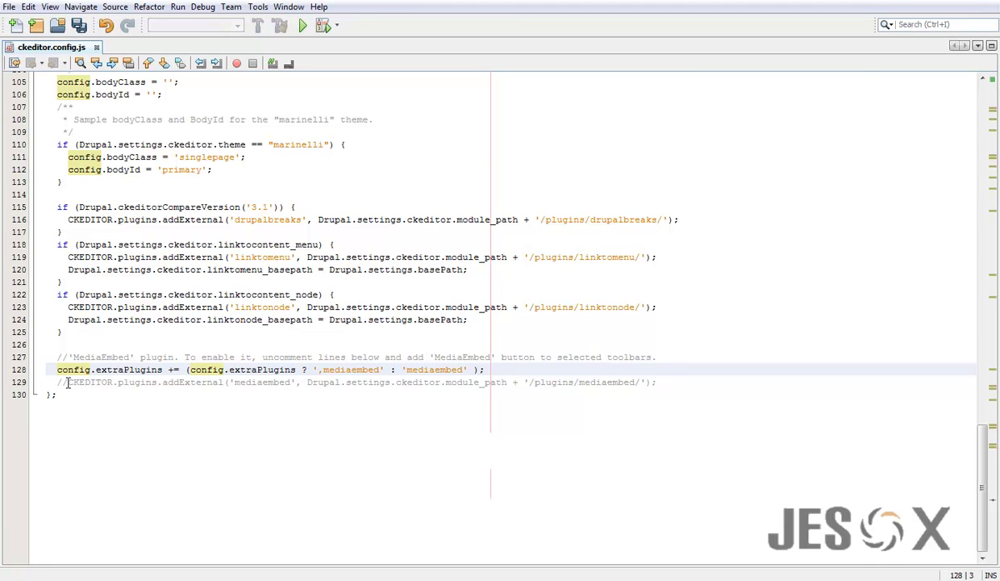
{"action": "key", "text": "Down"}
{"action": "key", "text": "BackSpace"}
{"action": "key", "text": "BackSpace"}
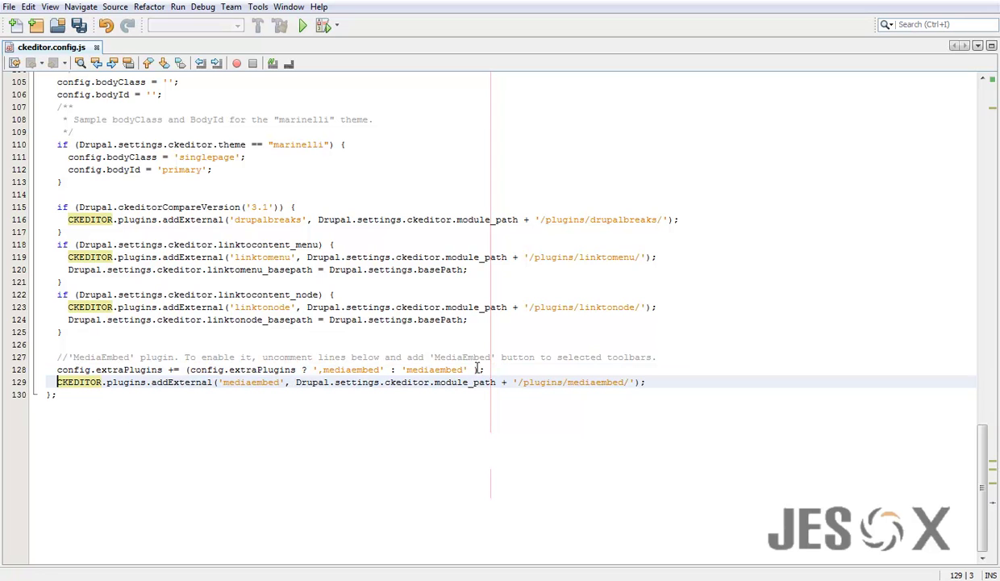
{"action": "left_click_drag", "start_coordinate": [495, 357], "coordinate": [430, 358]}
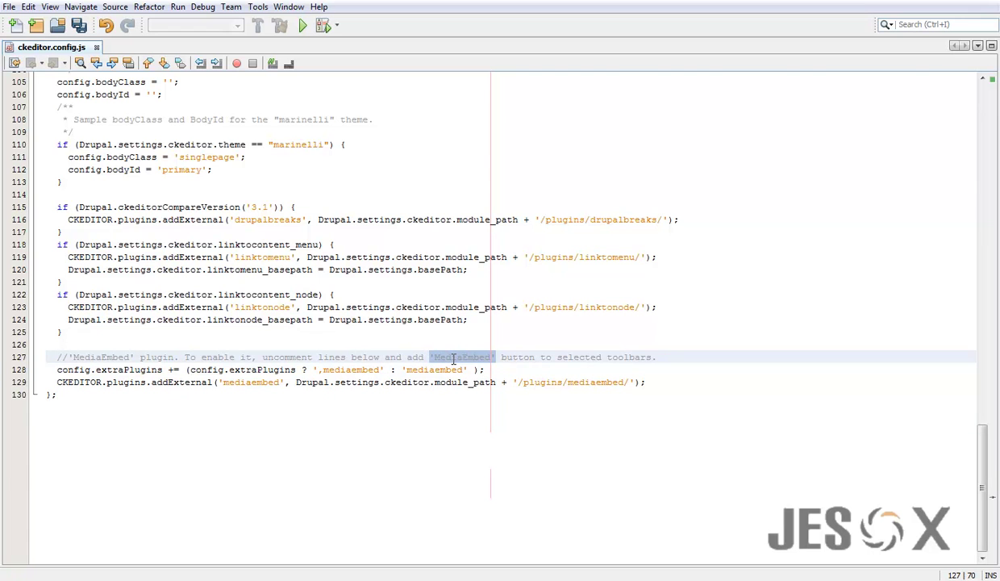
{"action": "scroll", "coordinate": [493, 372], "scroll_direction": "up", "scroll_amount": 3}
{"action": "scroll", "coordinate": [493, 374], "scroll_direction": "up", "scroll_amount": 3}
{"action": "scroll", "coordinate": [493, 374], "scroll_direction": "up", "scroll_amount": 5}
{"action": "scroll", "coordinate": [493, 374], "scroll_direction": "up", "scroll_amount": 4}
{"action": "scroll", "coordinate": [491, 379], "scroll_direction": "up", "scroll_amount": 1}
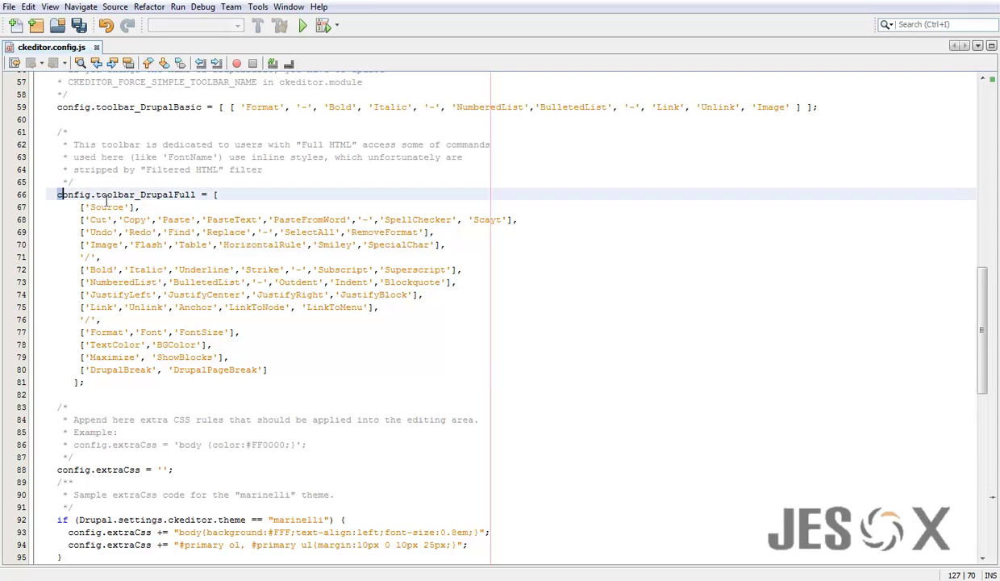
Step: Append ,'MediaEmbed' after 'SpecialChar' in the DrupalFull toolbar's Image row on line 70
{"action": "left_click_drag", "start_coordinate": [58, 194], "coordinate": [193, 194]}
{"action": "key", "text": "shift+Left"}
{"action": "key", "text": "Right"}
{"action": "scroll", "coordinate": [214, 251], "scroll_direction": "up", "scroll_amount": 4}
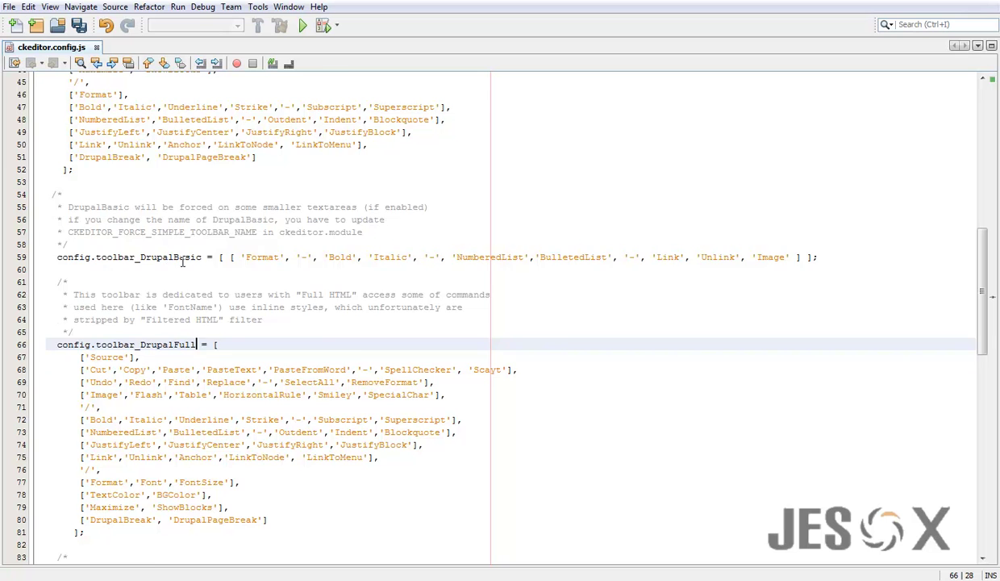
{"action": "scroll", "coordinate": [174, 253], "scroll_direction": "up", "scroll_amount": 3}
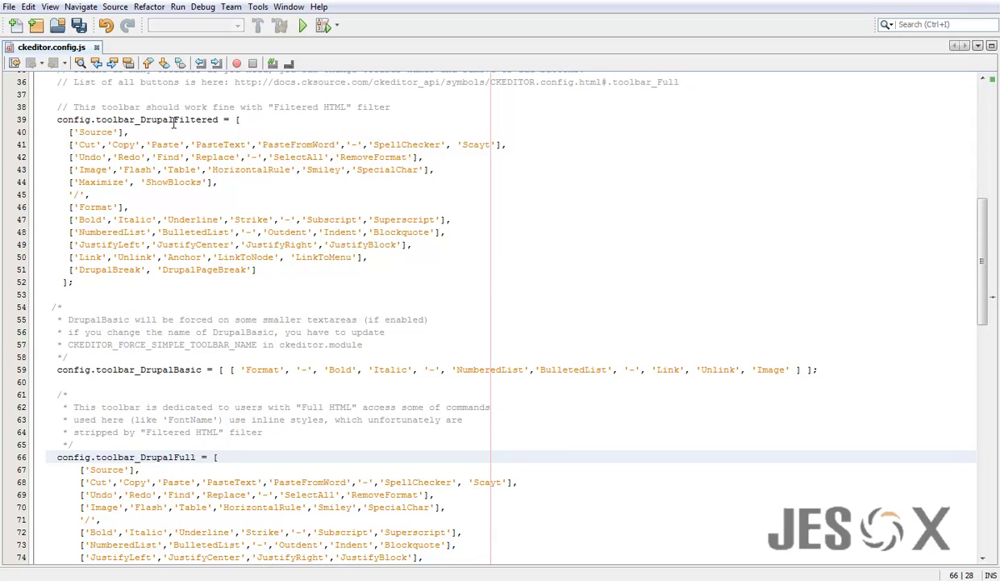
{"action": "scroll", "coordinate": [367, 361], "scroll_direction": "down", "scroll_amount": 7}
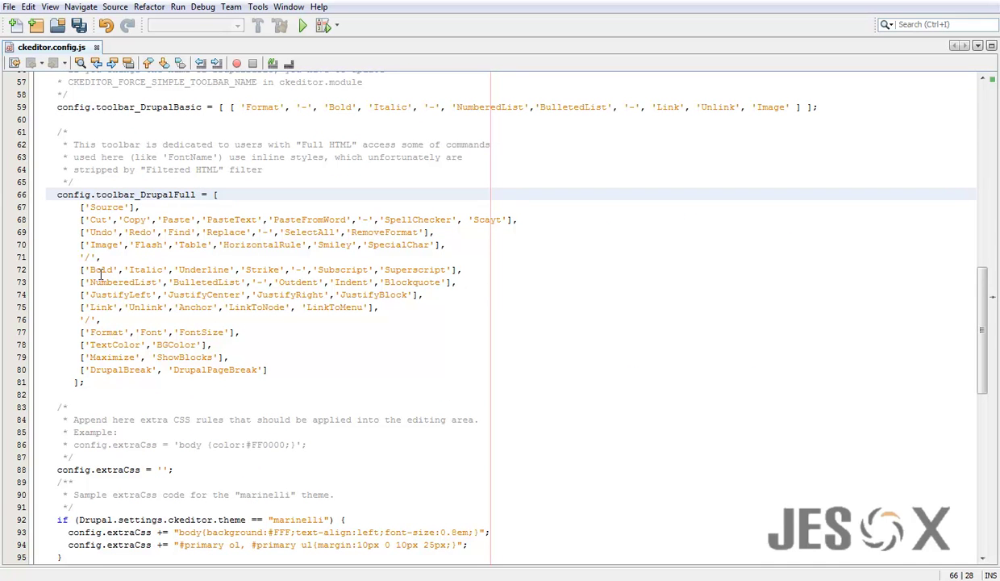
{"action": "left_click_drag", "start_coordinate": [85, 244], "coordinate": [142, 244]}
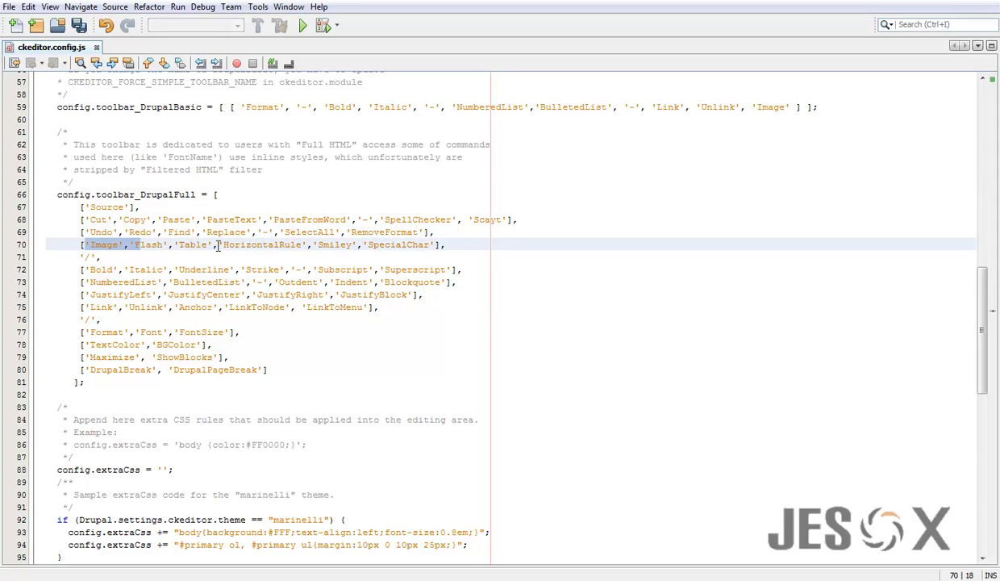
{"action": "left_click", "coordinate": [436, 244]}
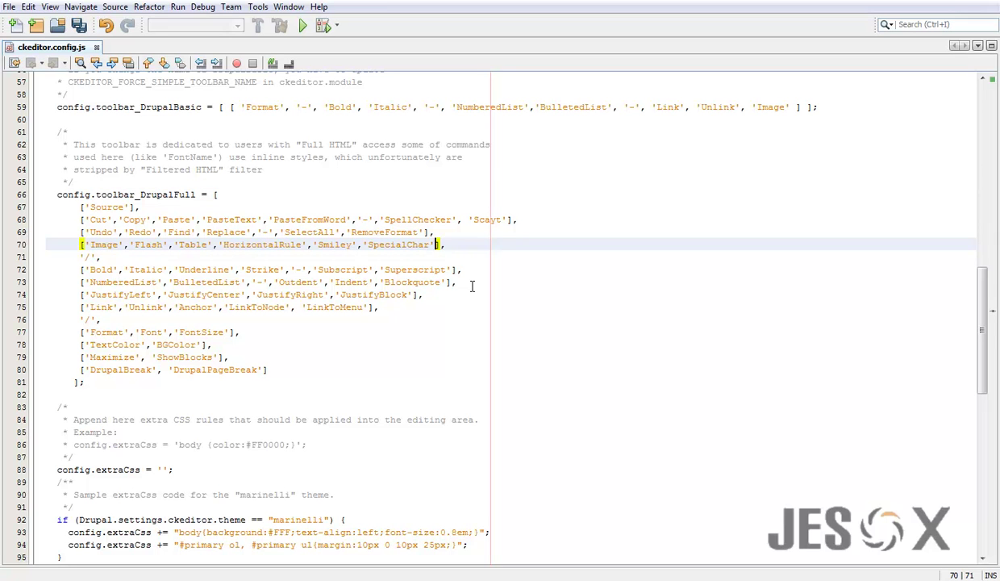
{"action": "type", "text": ",'MediaEmbed'"}
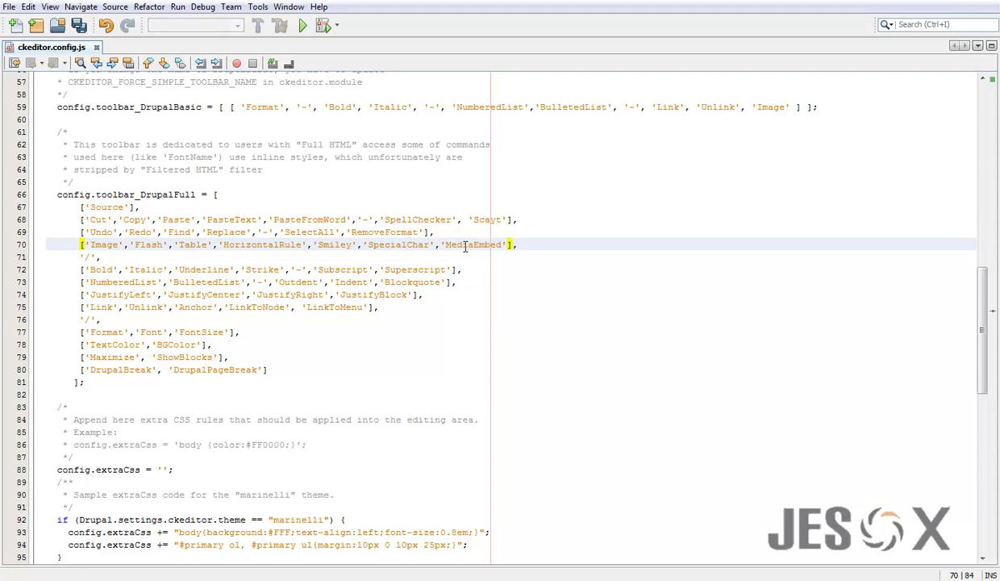
Step: Save ckeditor.config.js, then try the new Embed Media button on the Sample Video edit page
{"action": "key", "text": "ctrl+s"}
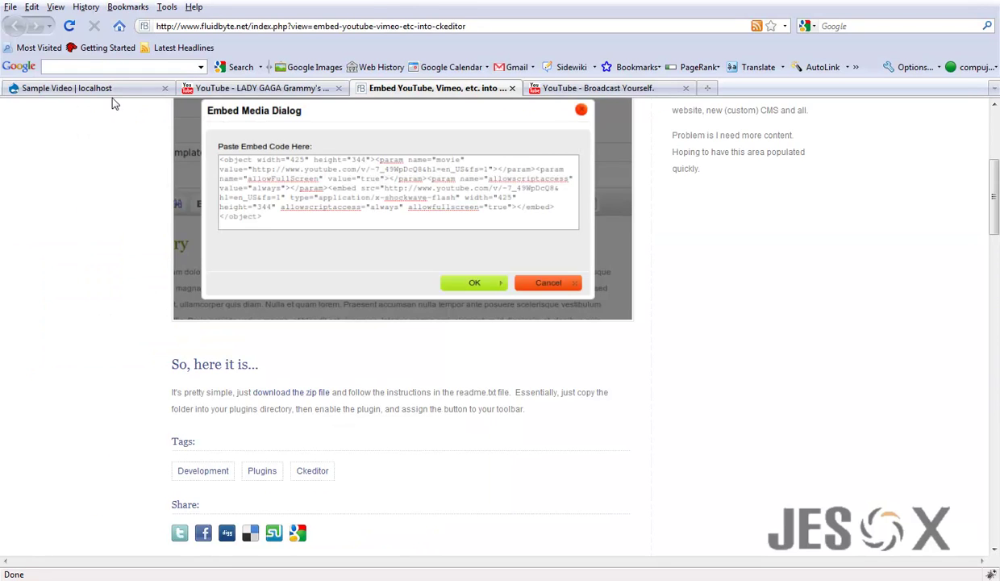
{"action": "left_click", "coordinate": [97, 88]}
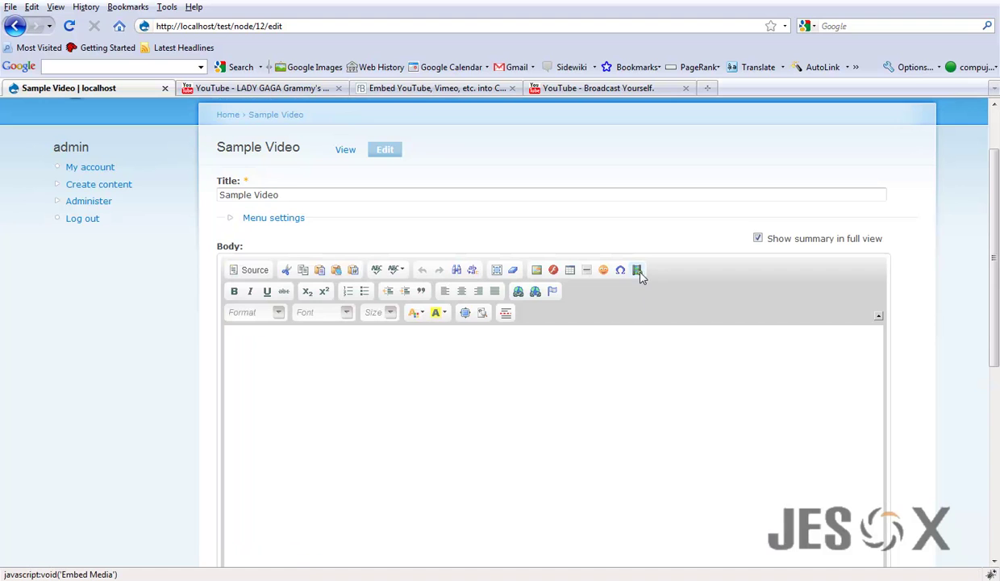
{"action": "left_click", "coordinate": [637, 271]}
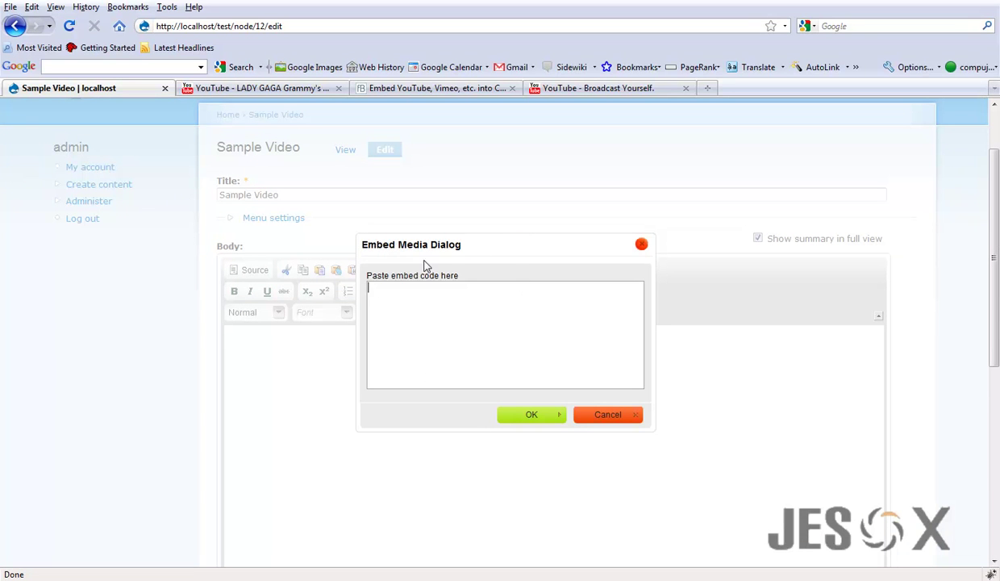
{"action": "left_click", "coordinate": [598, 415]}
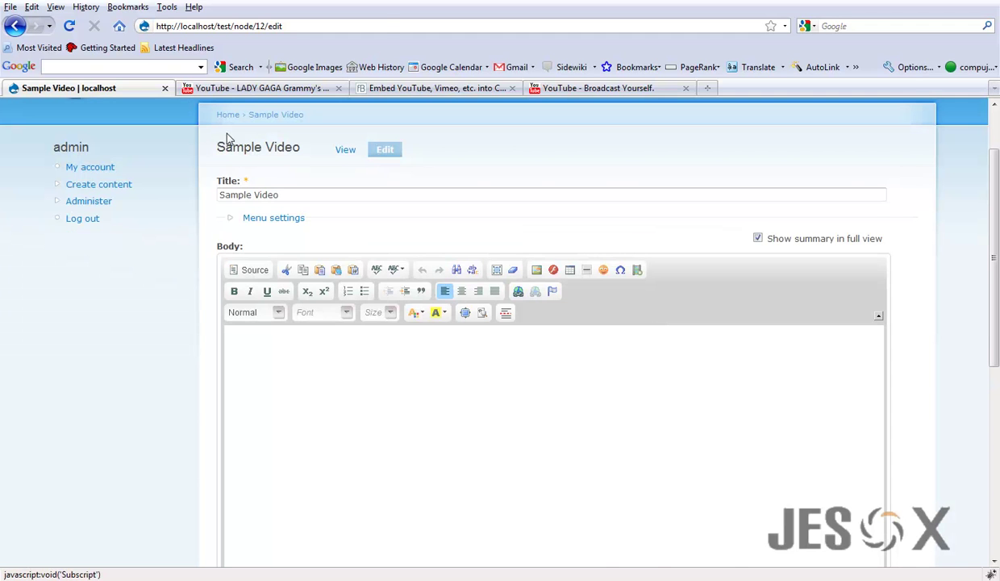
Step: Select the YouTube makeup tutorial's embed code, then reopen Drupal's Embed Media dialog
{"action": "left_click", "coordinate": [255, 91]}
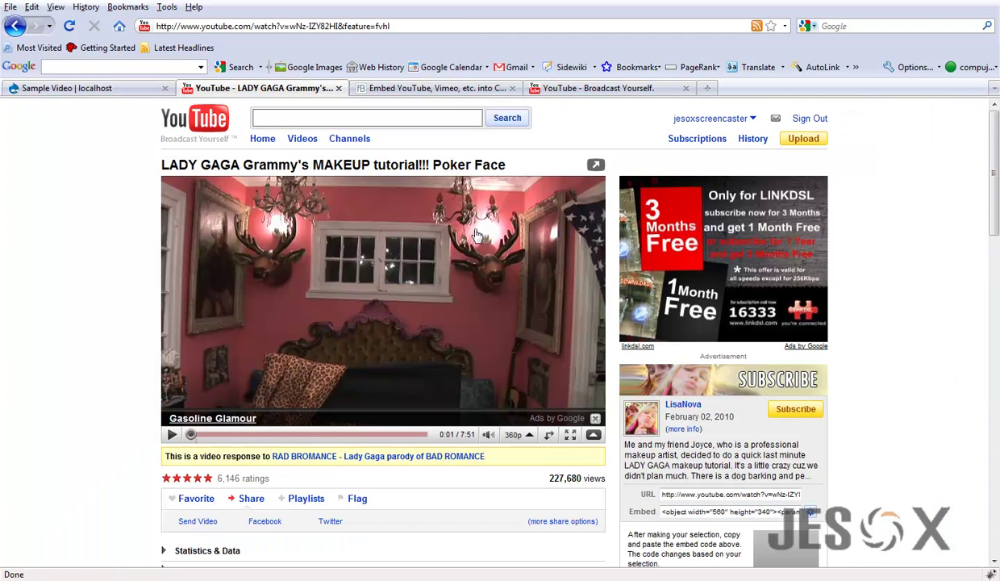
{"action": "scroll", "coordinate": [868, 395], "scroll_direction": "down", "scroll_amount": 4}
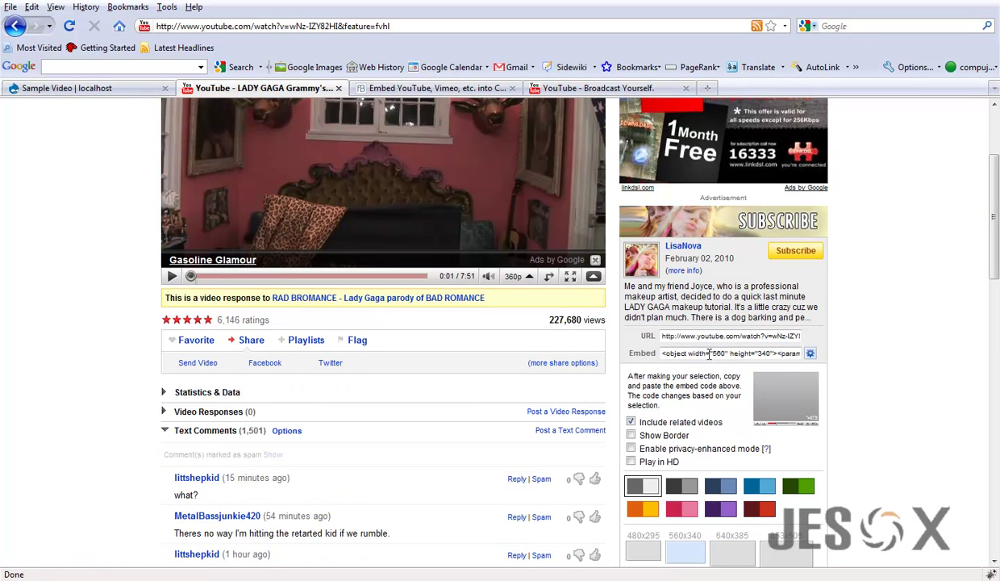
{"action": "left_click", "coordinate": [709, 353]}
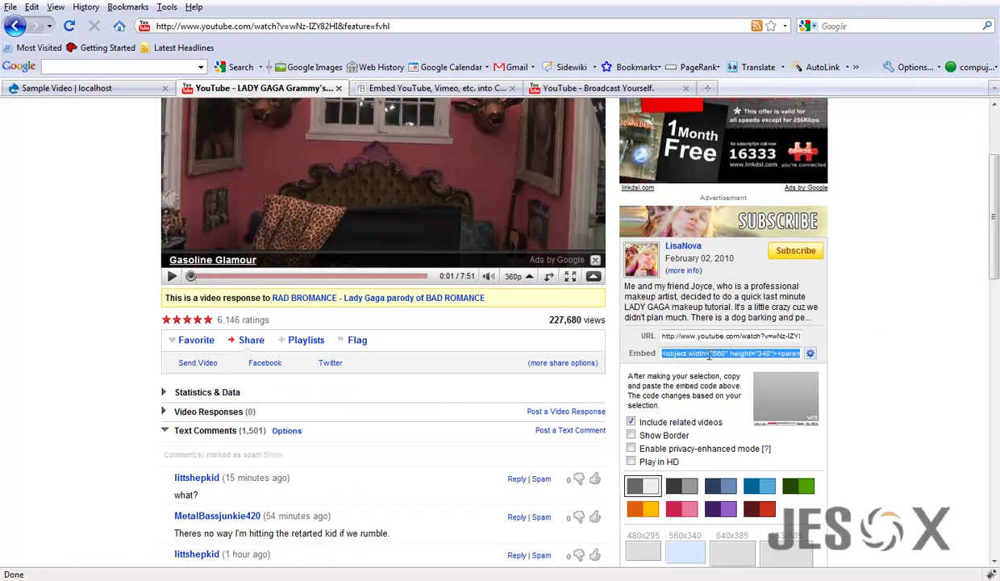
{"action": "left_click", "coordinate": [113, 89]}
{"action": "left_click", "coordinate": [635, 270]}
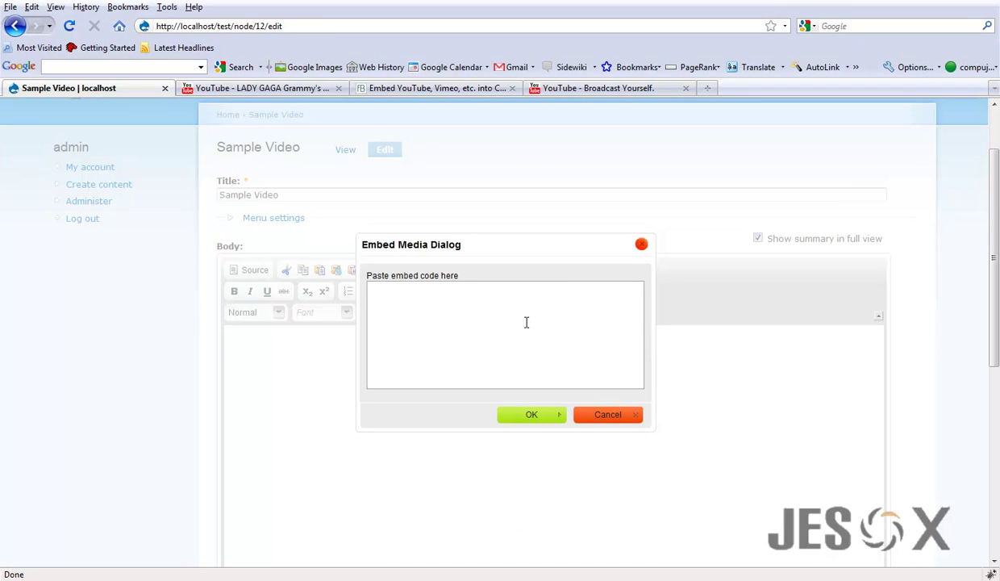
Step: Paste the YouTube embed code into the Embed Media dialog and insert it into the body
{"action": "type", "text": "<object width=\"560\" height=\"340\"><param name=\"movie\" value=\"http://www.youtube.com/v/wNz-IZY82HI&hl=en_US&fs=1&\"></param><param name=\"allowFullScreen\" value=\"true\"></param><param name=\"allowscriptaccess\" value=\"always\"></param><embed src=\"http://www.youtube.com/v/wNz-IZY82HI&hl=en_US&fs=1&\" type=\"application/x-shockwave-flash\" allowscriptaccess=\"always\" allowfullscreen=\"true\" width=\"560\" height=\"340\"></embed></object>"}
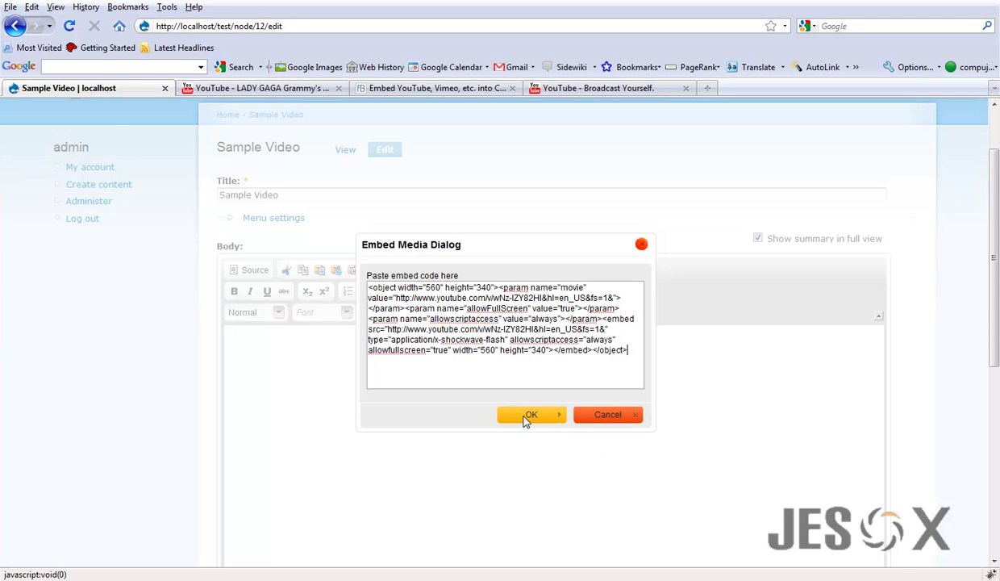
{"action": "left_click", "coordinate": [525, 416]}
{"action": "scroll", "coordinate": [873, 416], "scroll_direction": "down", "scroll_amount": 5}
{"action": "scroll", "coordinate": [871, 415], "scroll_direction": "down", "scroll_amount": 3}
Step: Set the input format to Full HTML and save the Sample Video page
{"action": "left_click", "coordinate": [268, 336]}
{"action": "left_click", "coordinate": [233, 428]}
{"action": "scroll", "coordinate": [613, 391], "scroll_direction": "up", "scroll_amount": 1}
{"action": "scroll", "coordinate": [335, 458], "scroll_direction": "up", "scroll_amount": 5}
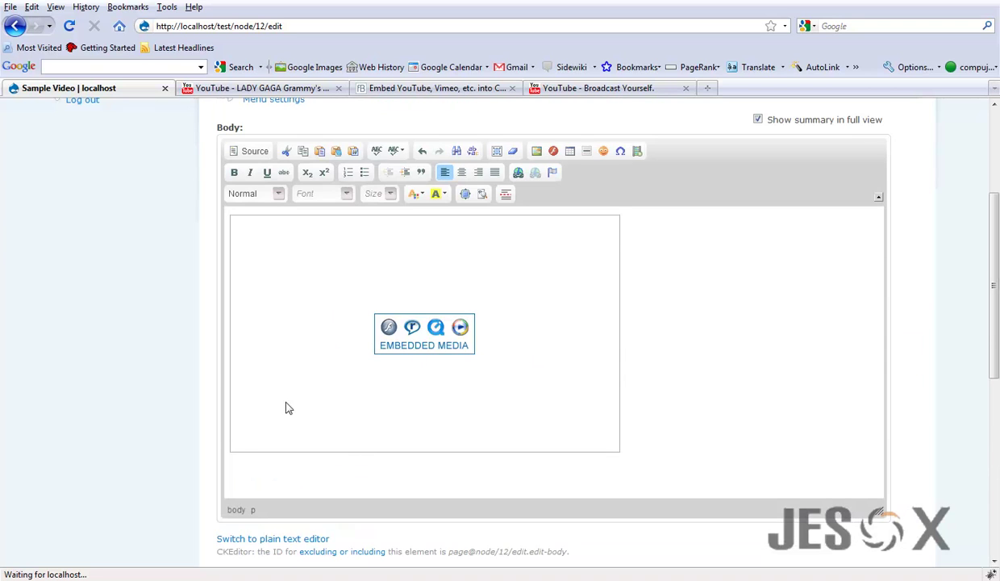
{"action": "scroll", "coordinate": [244, 409], "scroll_direction": "down", "scroll_amount": 5}
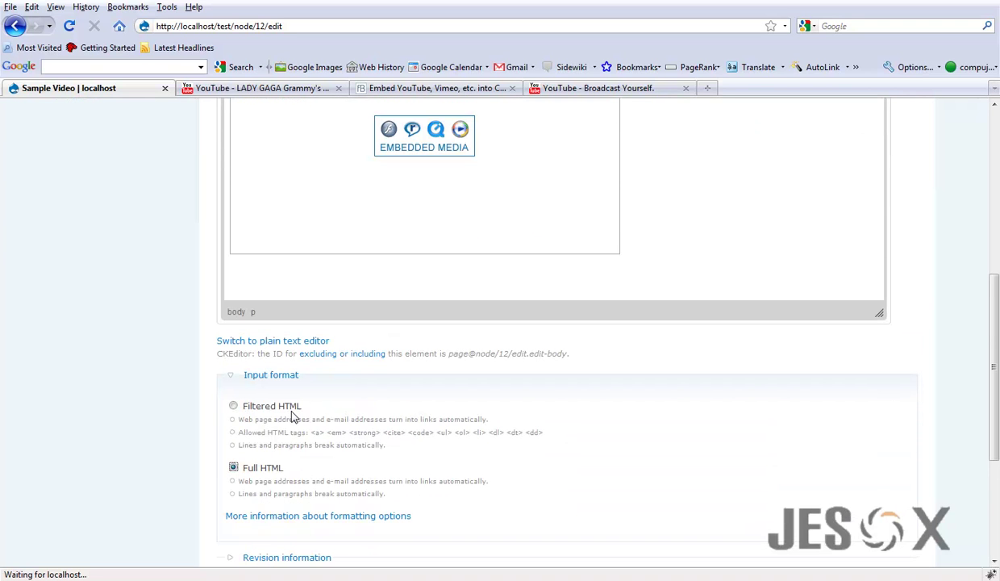
{"action": "scroll", "coordinate": [166, 391], "scroll_direction": "down", "scroll_amount": 5}
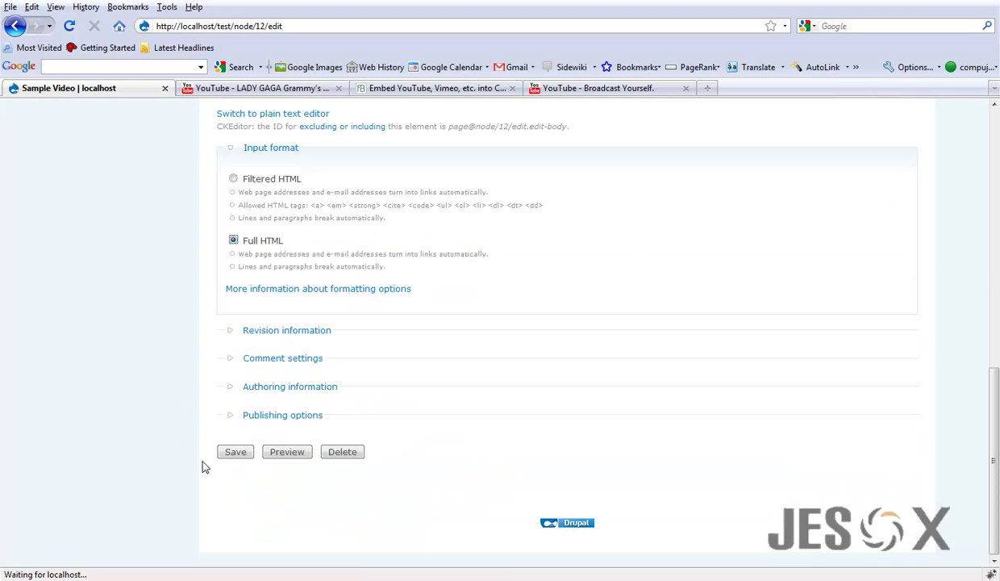
{"action": "left_click", "coordinate": [226, 457]}
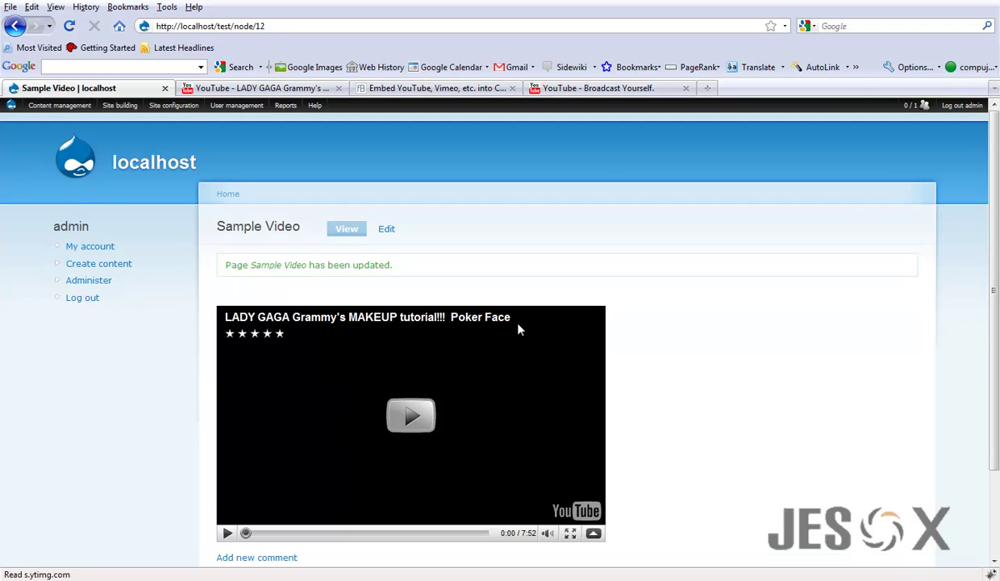
Step: View the embedded YouTube player on the saved Sample Video page, then open its Edit tab
{"action": "scroll", "coordinate": [511, 473], "scroll_direction": "down", "scroll_amount": 2}
{"action": "scroll", "coordinate": [625, 398], "scroll_direction": "down", "scroll_amount": 1}
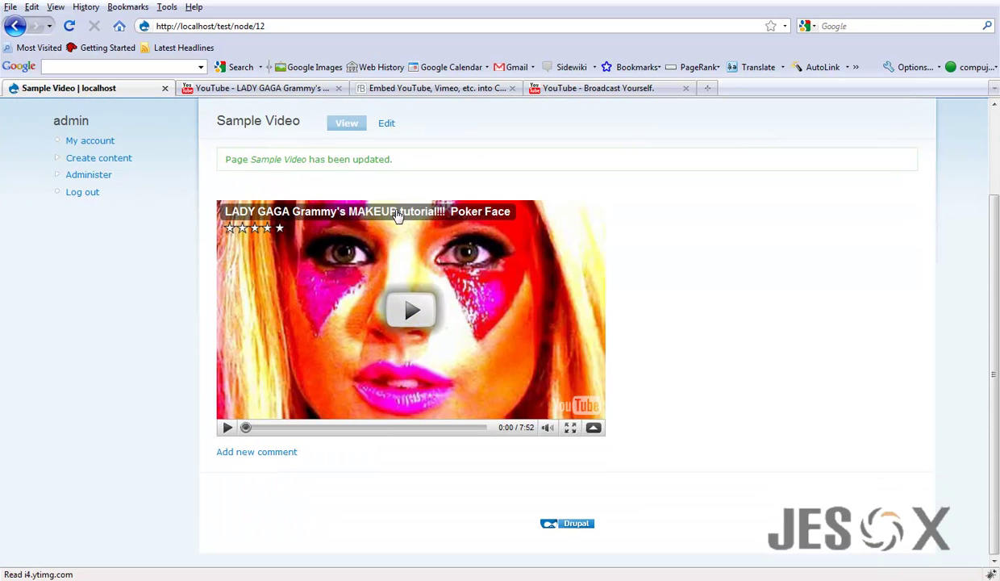
{"action": "scroll", "coordinate": [295, 185], "scroll_direction": "up", "scroll_amount": 3}
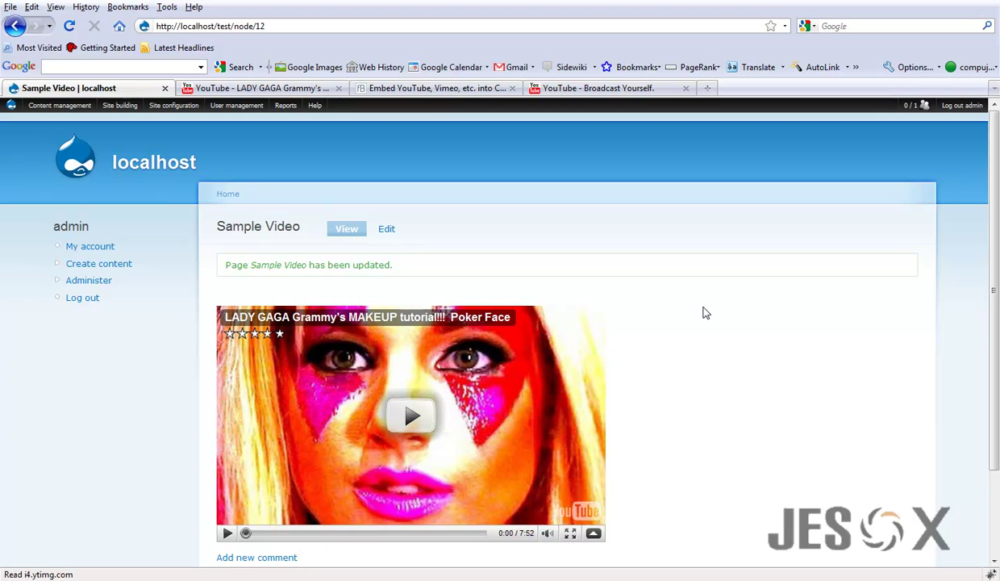
{"action": "left_click", "coordinate": [386, 230]}
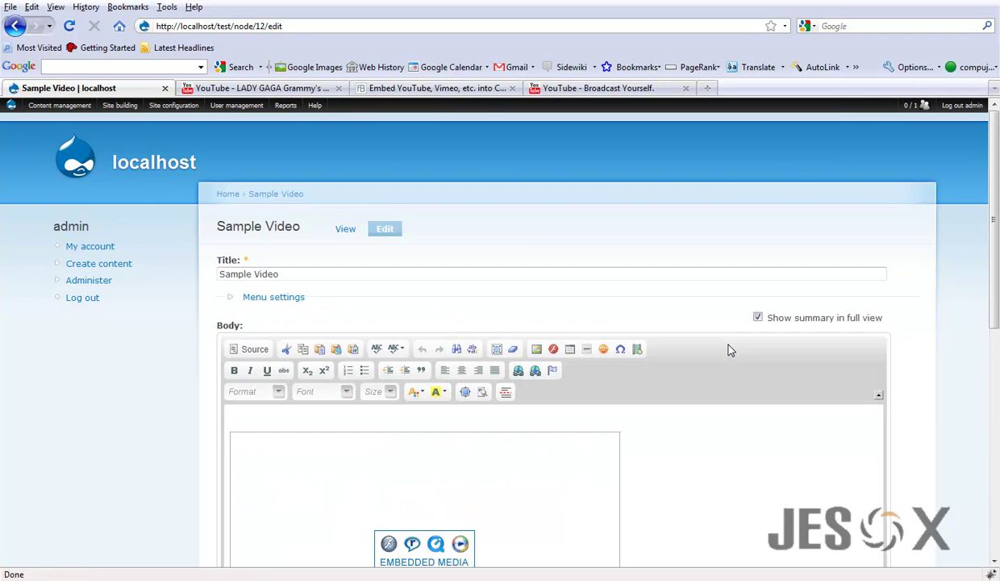
Step: Expand the edit form's Input format fieldset to confirm Full HTML is selected
{"action": "scroll", "coordinate": [685, 387], "scroll_direction": "down", "scroll_amount": 5}
{"action": "scroll", "coordinate": [323, 339], "scroll_direction": "down", "scroll_amount": 3}
{"action": "left_click", "coordinate": [271, 337]}
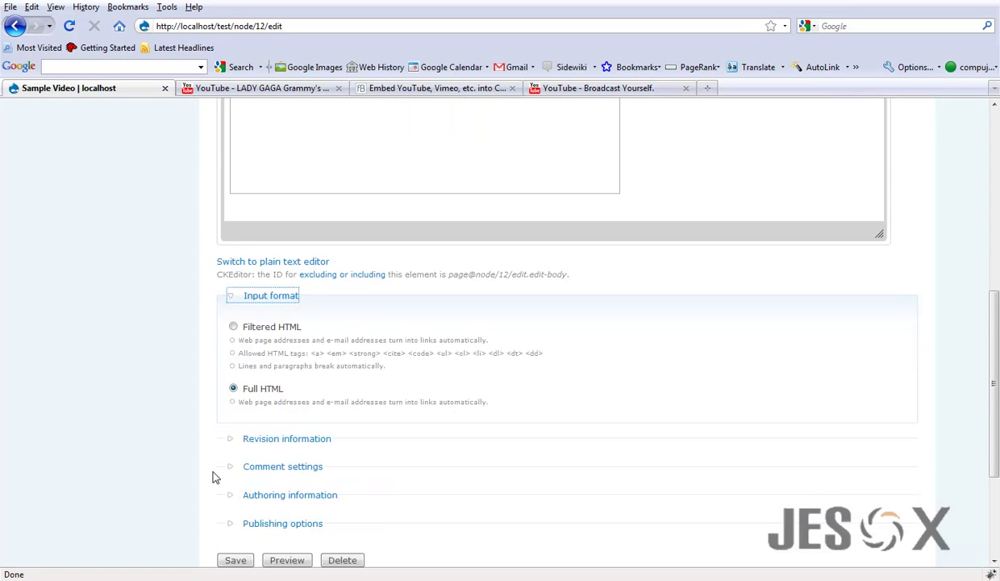